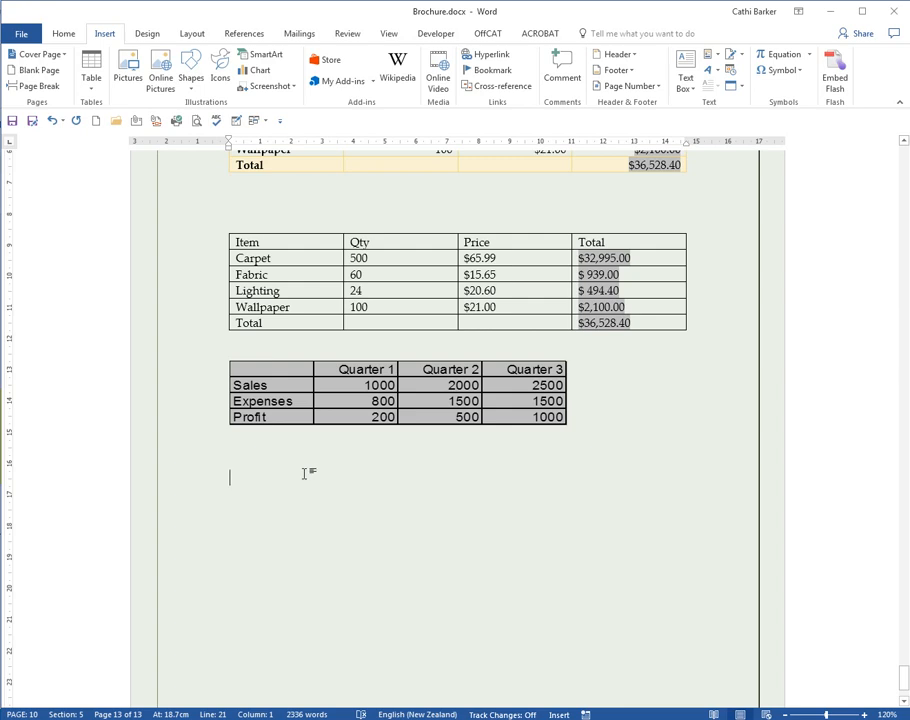
Step: Enter a line reading 1/2 1/4 Fractions below the quarterly table, letting the fractions autoformat
type("1/2")
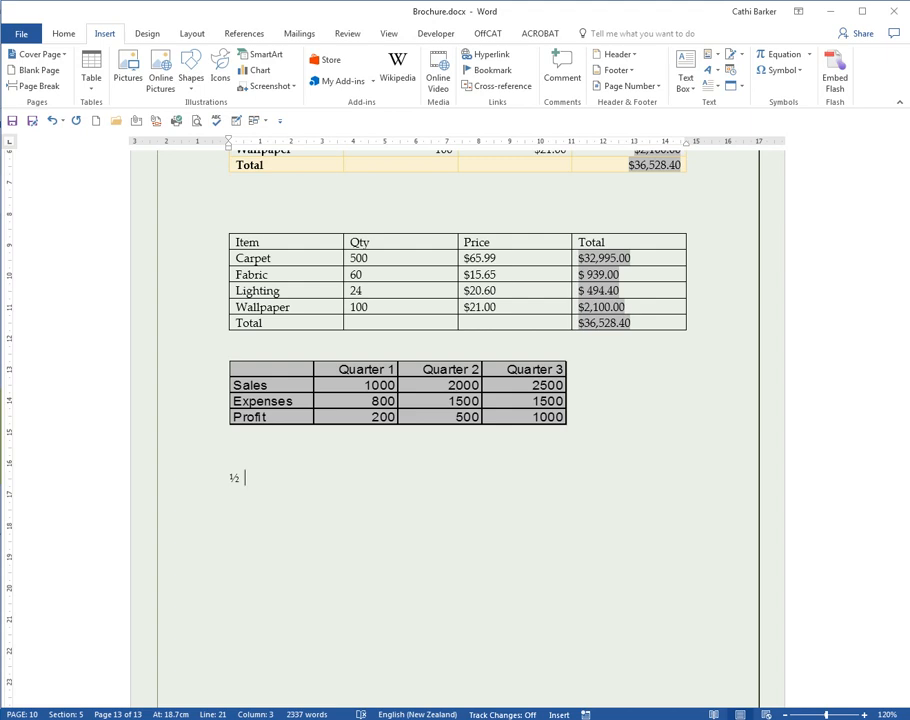
type(" 1/4")
type(" Fractions")
key("Return")
Step: Add a line reading 1st 2nd 3rd 4th Ordinals, letting the ordinal suffixes autoformat as superscript
type("1st ")
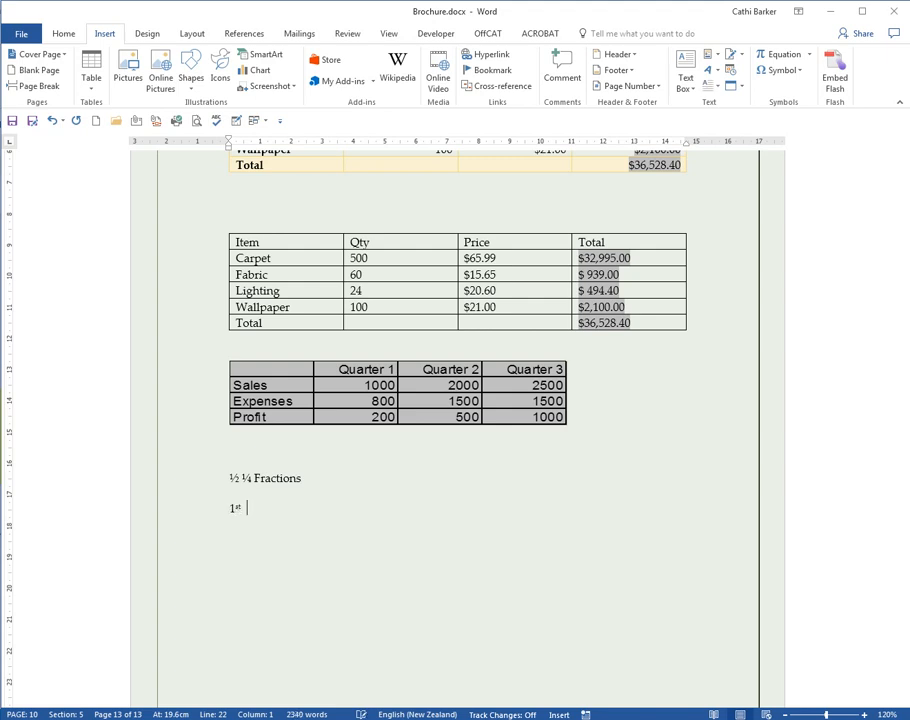
type("2nd 3rd 4th Ordinals")
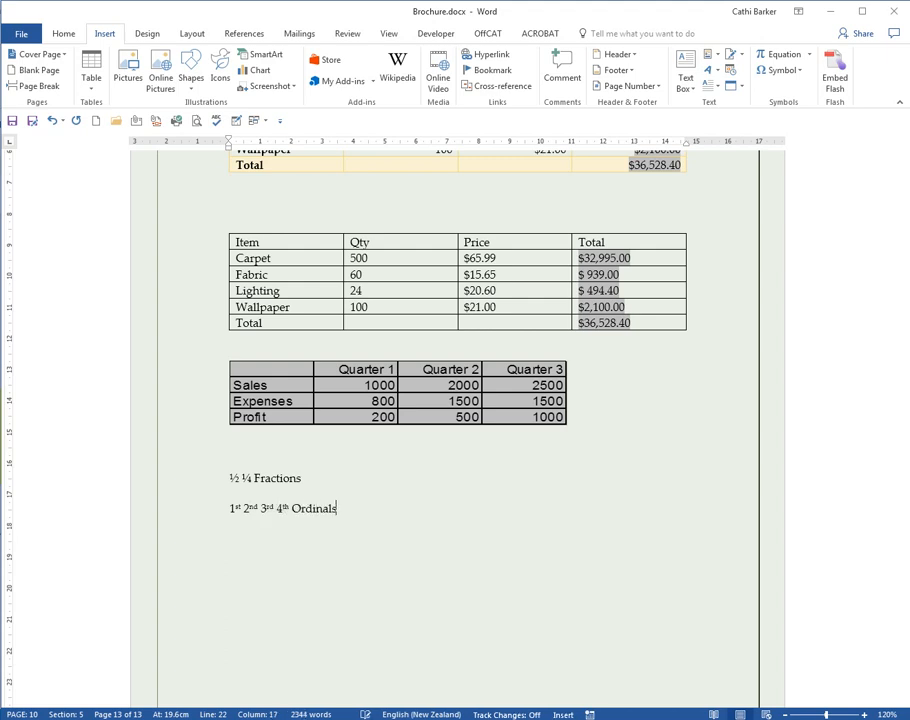
key("Return")
Step: Add a line with the smiley, copyright and registered symbols made from :) (c) (r), followed by the word Symbols
type(":")
type(")")
type(" (c")
type(")")
type(" (r)")
type(" S")
type("ymbol")
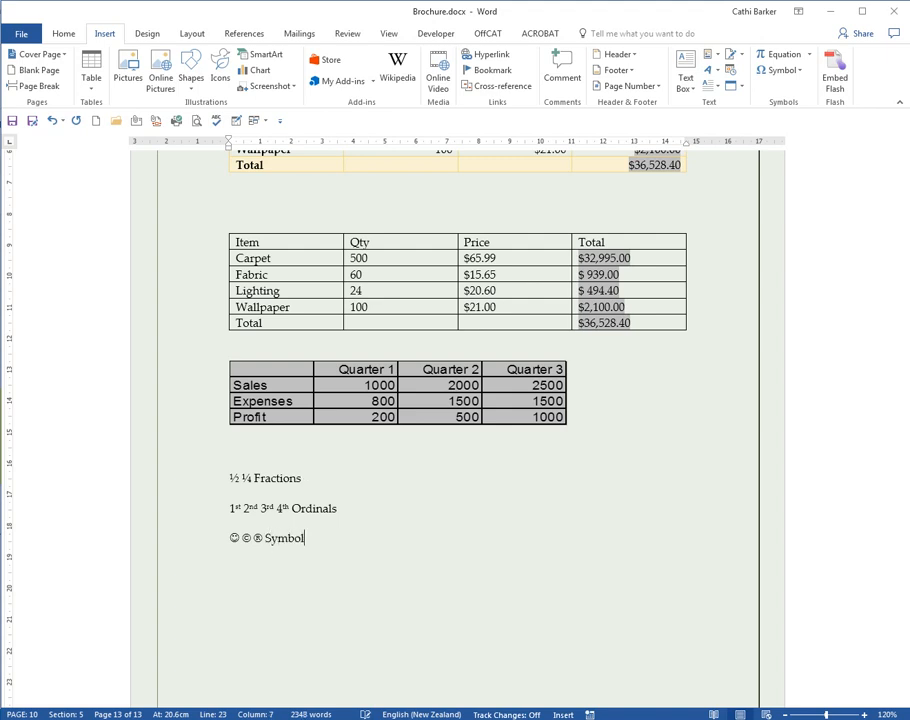
type("s")
key("Return")
key("Return")
Step: Enter the misspelled phrase "teh spelling" as its own line so AutoCorrect fixes it
type("teh")
type(" spelling")
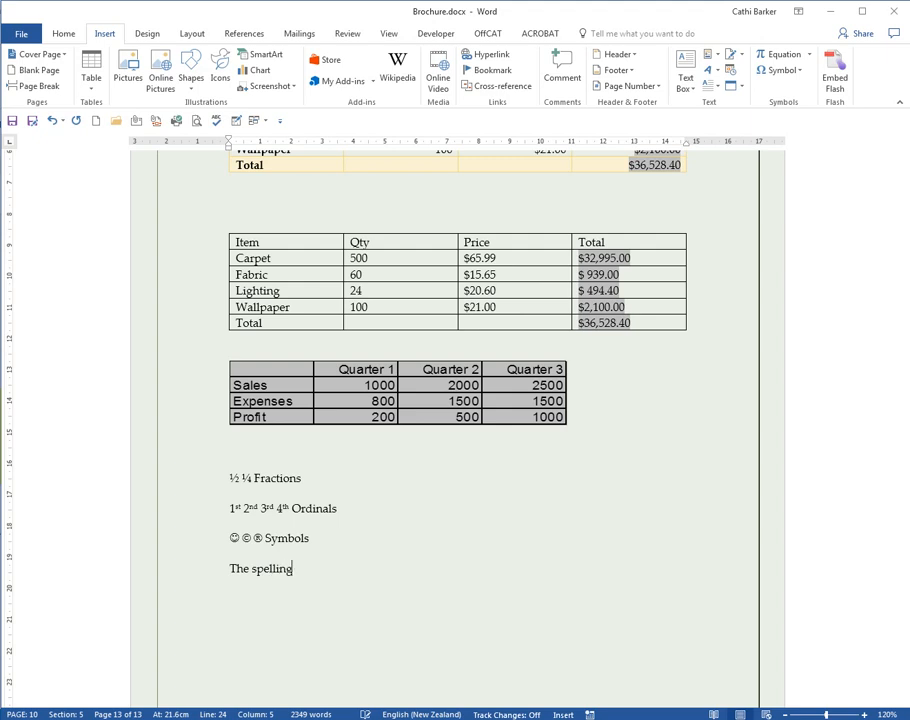
key("Return")
Step: Enter "i monday" and a first name in inverted case on the new line to trigger capitalization corrections
type("i monday")
key("Caps_Lock")
type("cATHERINE")
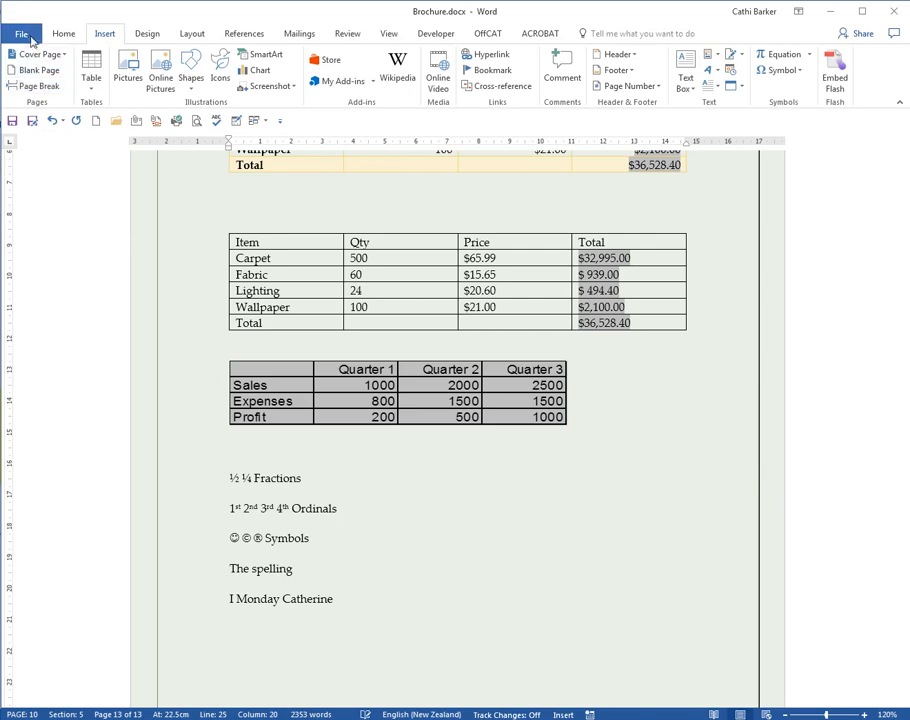
Step: Open the AutoCorrect options from Word's proofing settings
left_click(28, 36)
key("Escape")
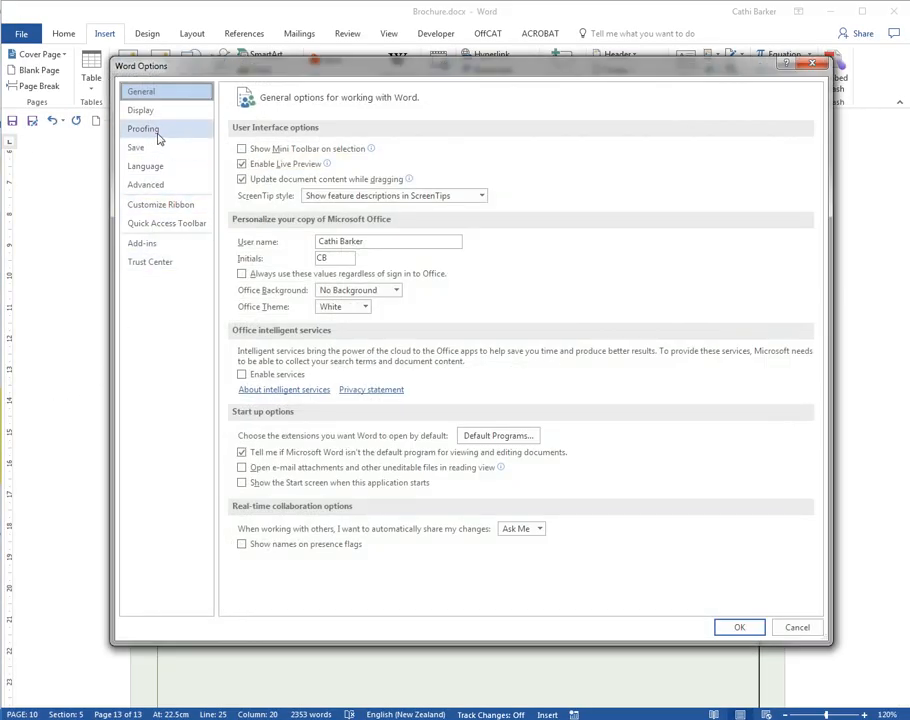
left_click(156, 130)
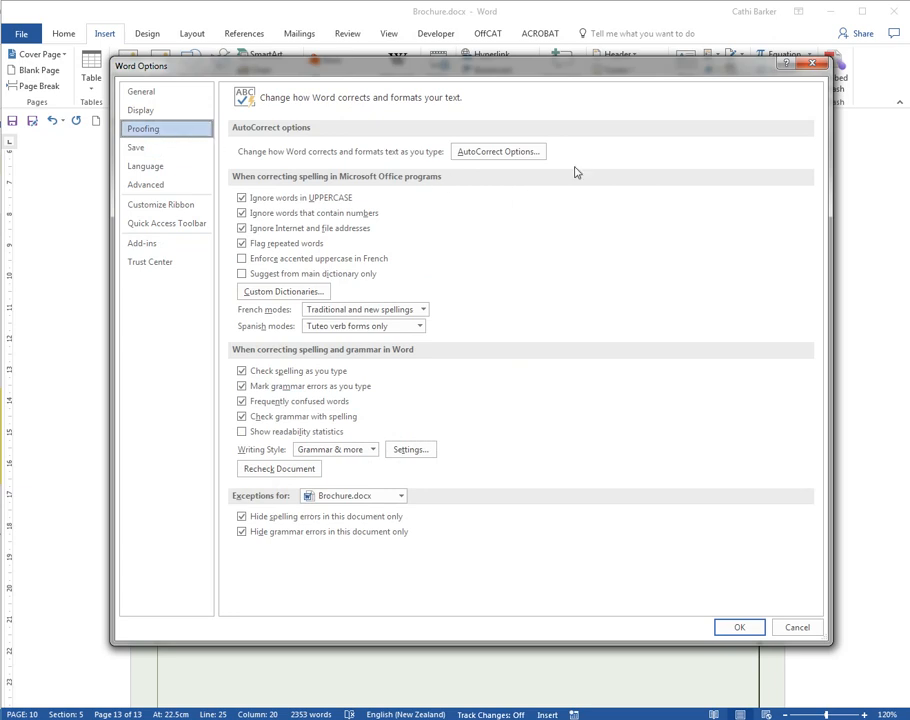
left_click(527, 152)
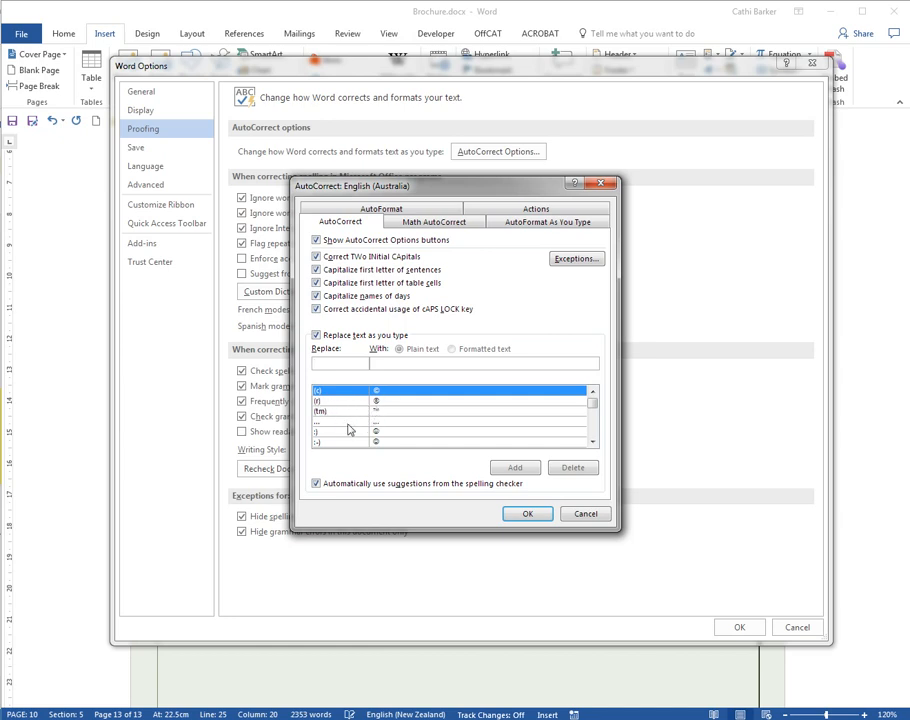
Step: Browse the replace-as-you-type list to examine the built-in symbol and misspelling entries
left_click(592, 441)
left_click(592, 441)
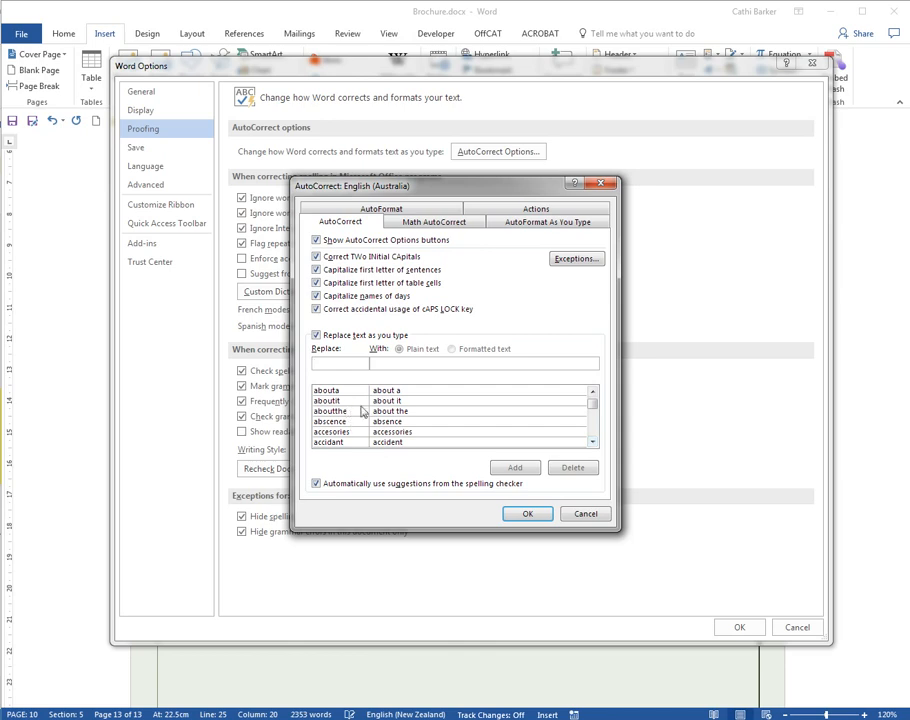
left_click(592, 442)
left_click(592, 442)
left_click(592, 442)
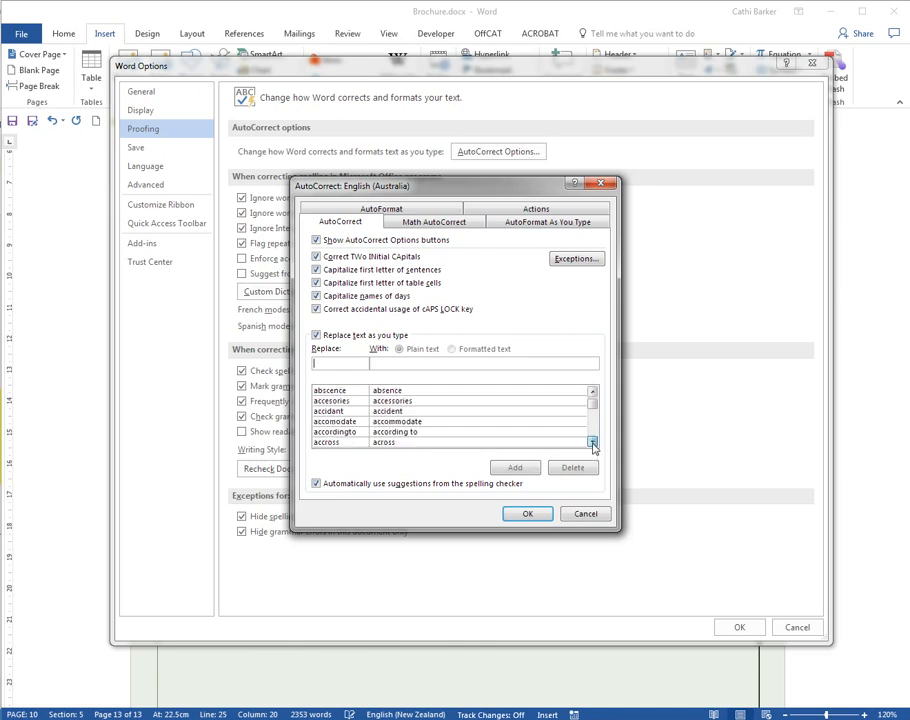
left_click(592, 442)
left_click(592, 442)
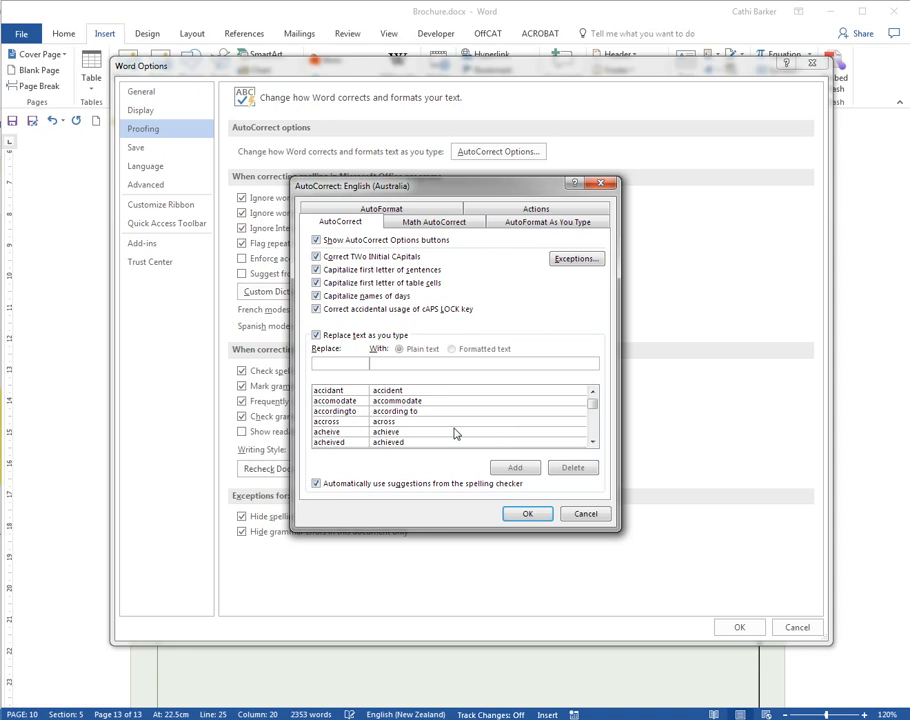
left_click(592, 442)
left_click(592, 442)
left_click(592, 442)
left_click(592, 442)
left_click(592, 442)
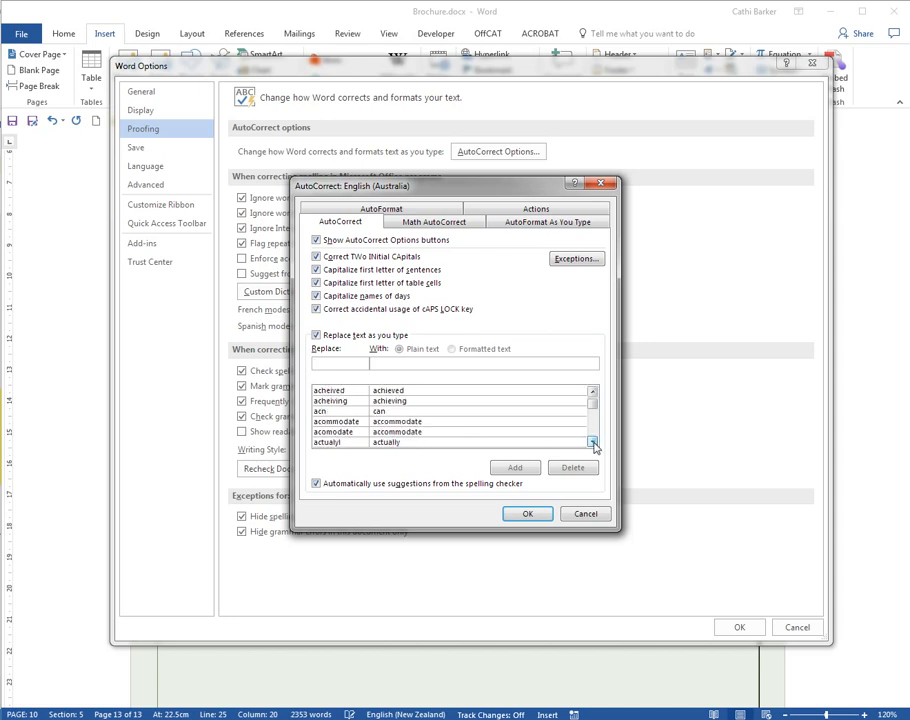
left_click(592, 442)
left_click(592, 442)
left_click(592, 442)
left_click(592, 442)
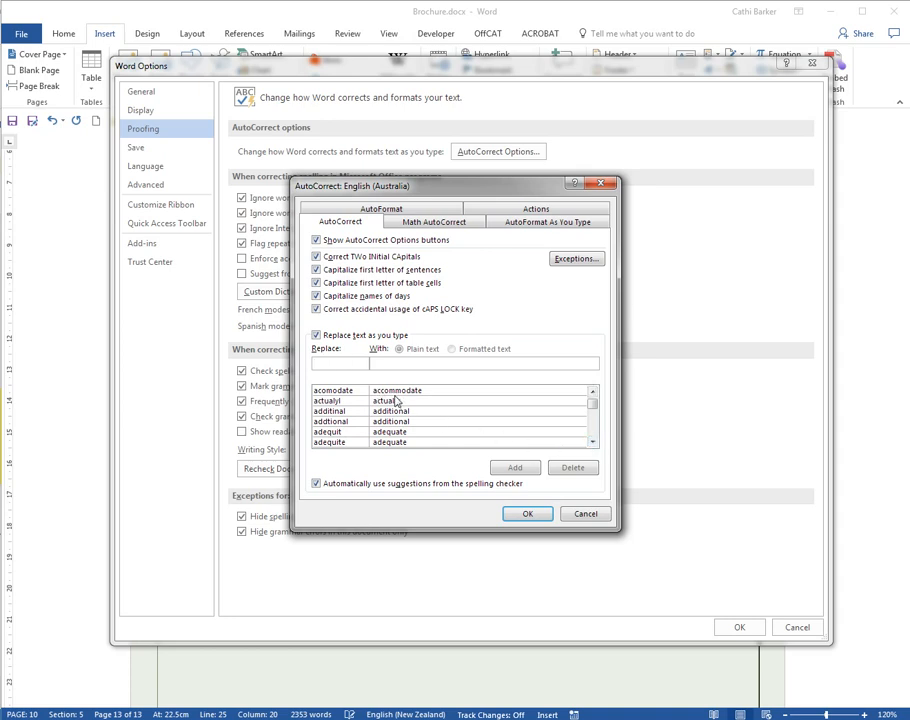
Step: Look up the AutoCorrect entries for the abbreviations ww and xl, clearing the search text after each
type("ww")
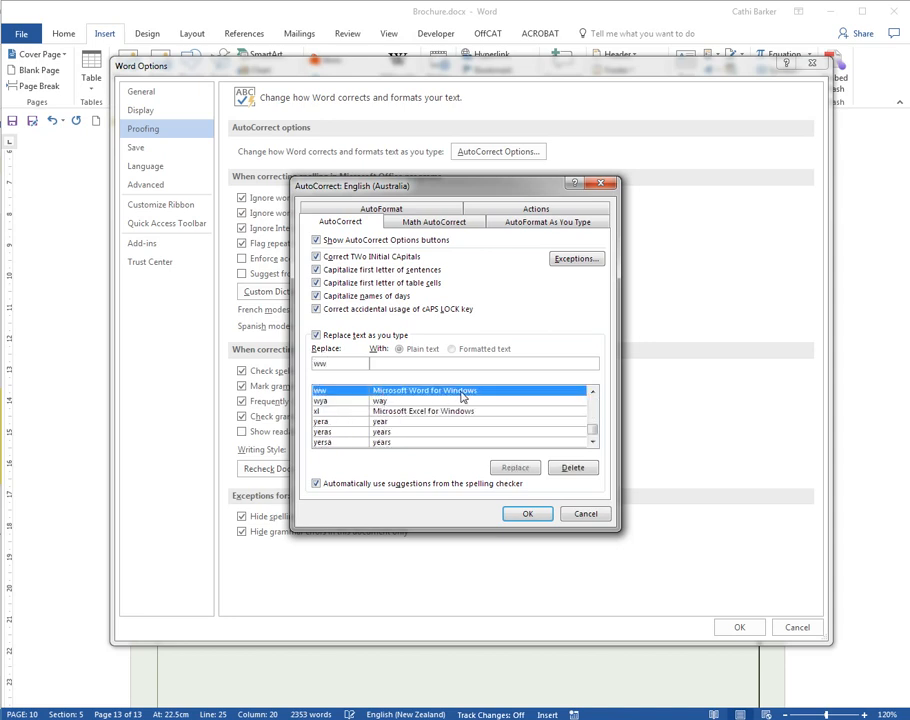
key("BackSpace")
key("BackSpace")
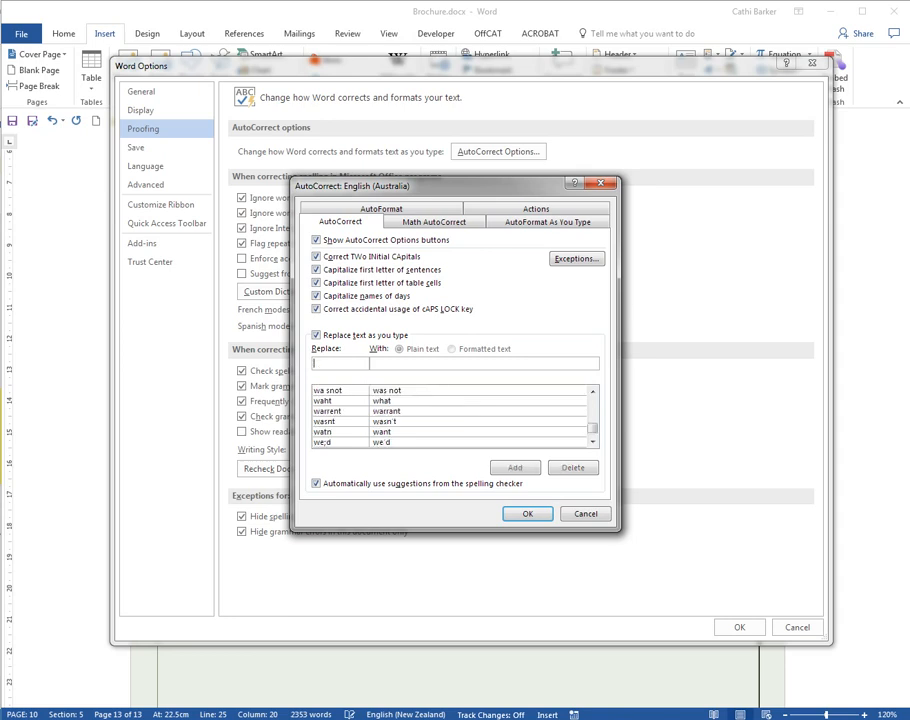
type("xl")
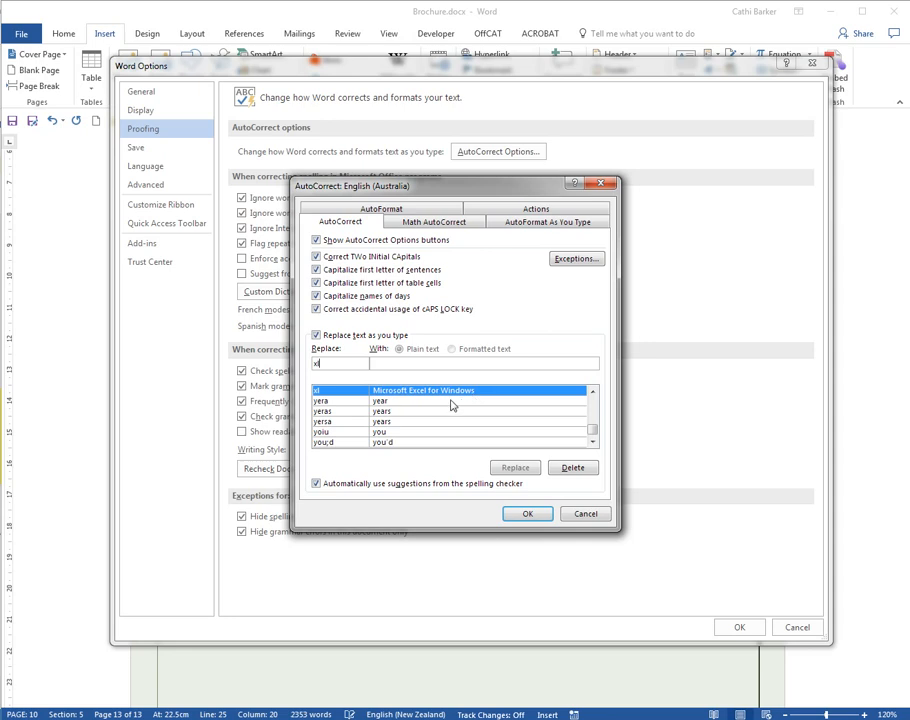
key("BackSpace")
key("BackSpace")
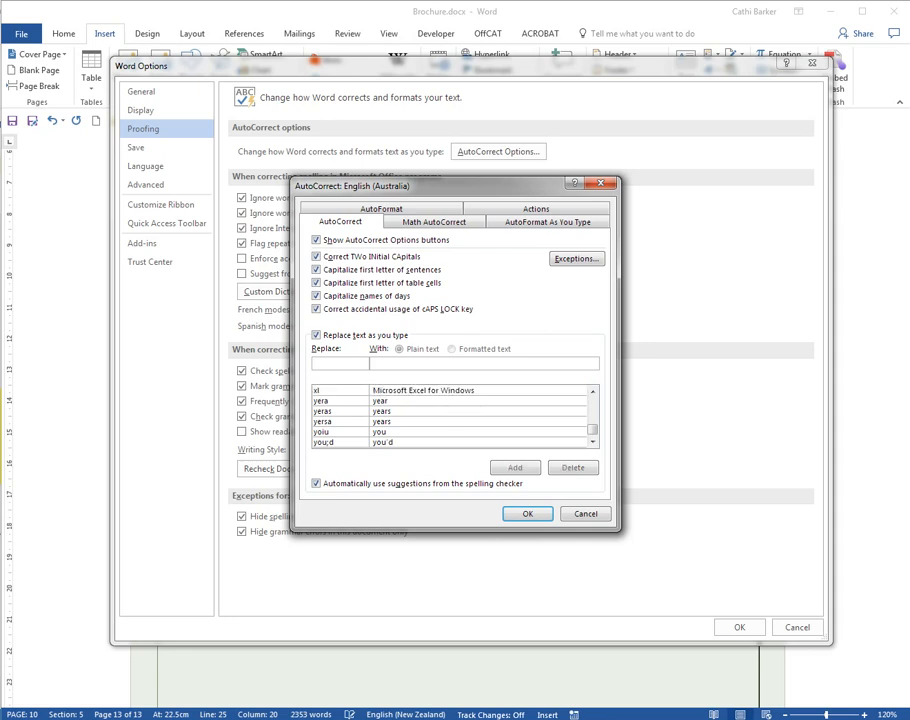
Step: Add an AutoCorrect entry that replaces tga with Tauranga, and confirm the options back to the document
type("tga")
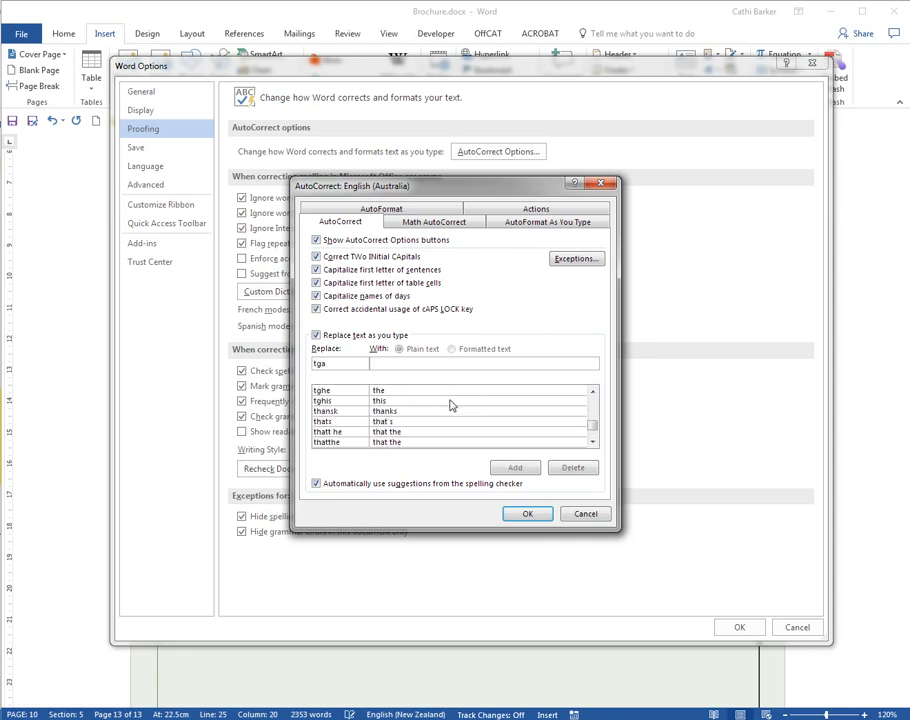
key("Tab")
type("Tauranga")
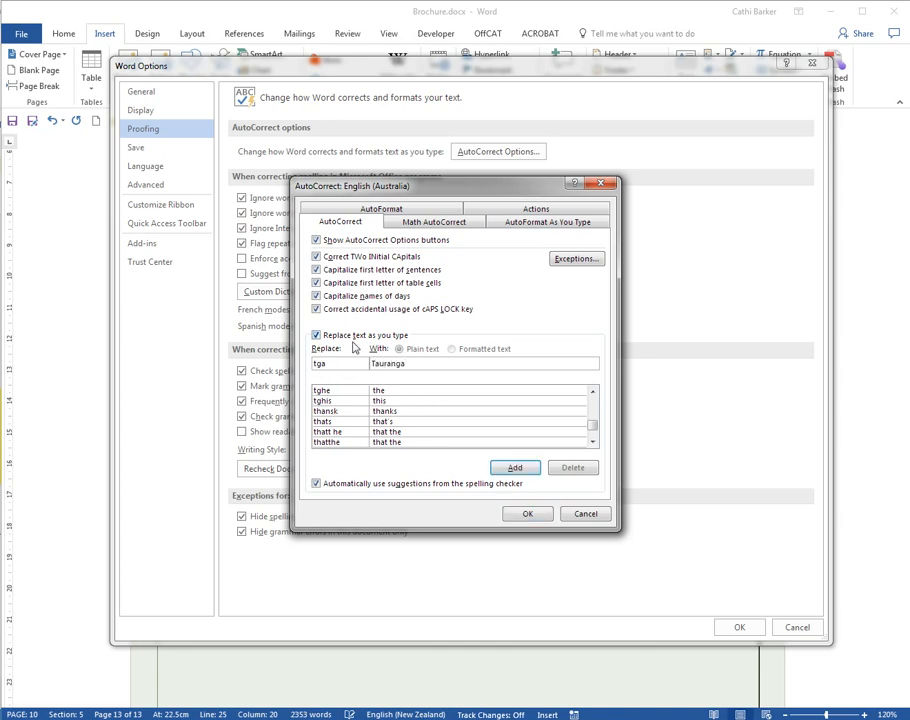
left_click(513, 469)
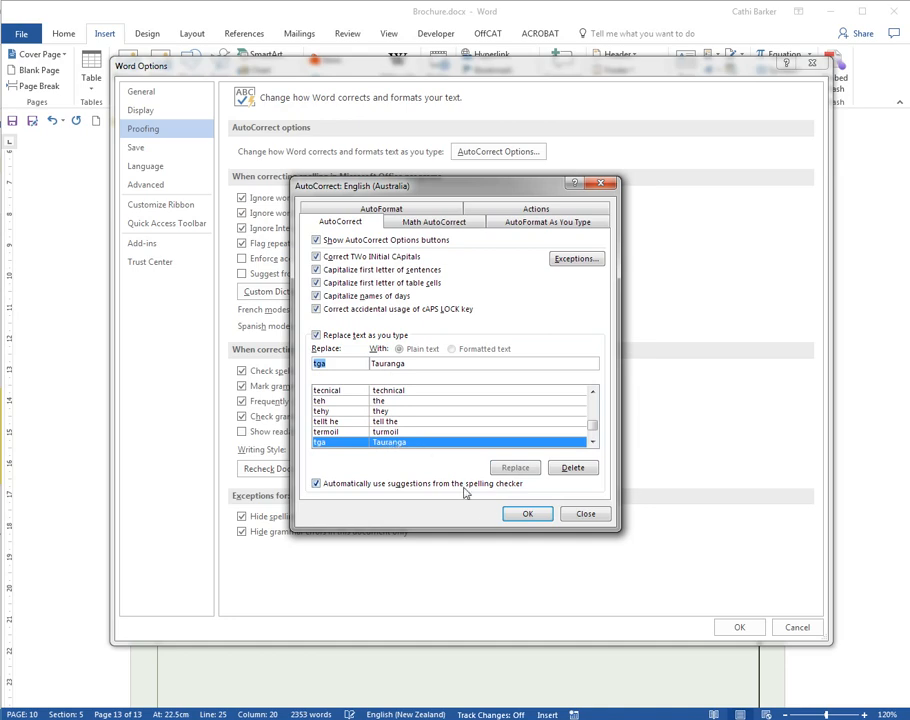
left_click(526, 513)
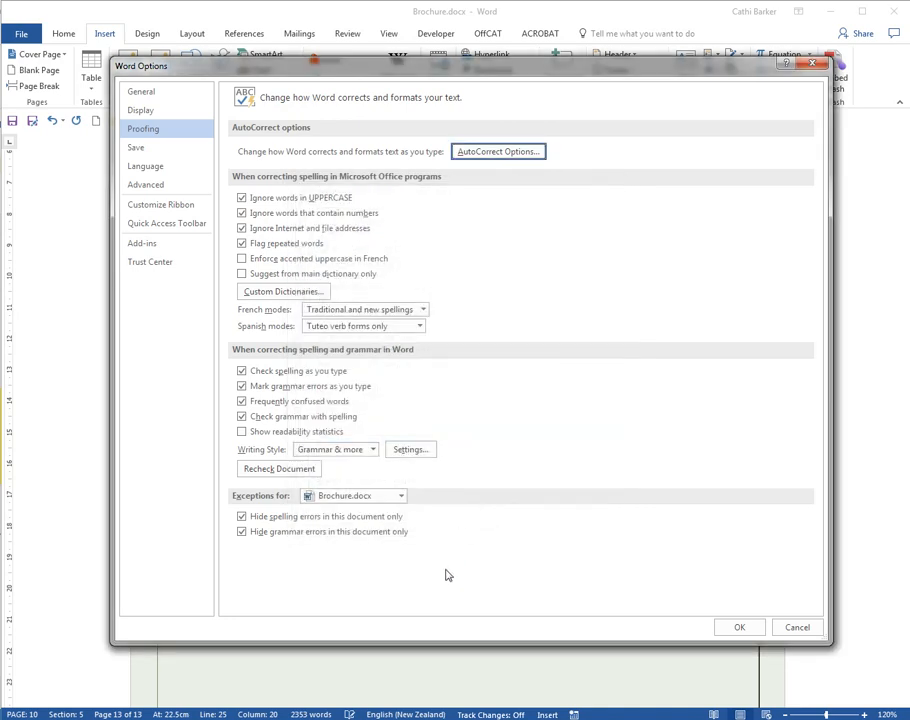
left_click(737, 625)
left_click(652, 582)
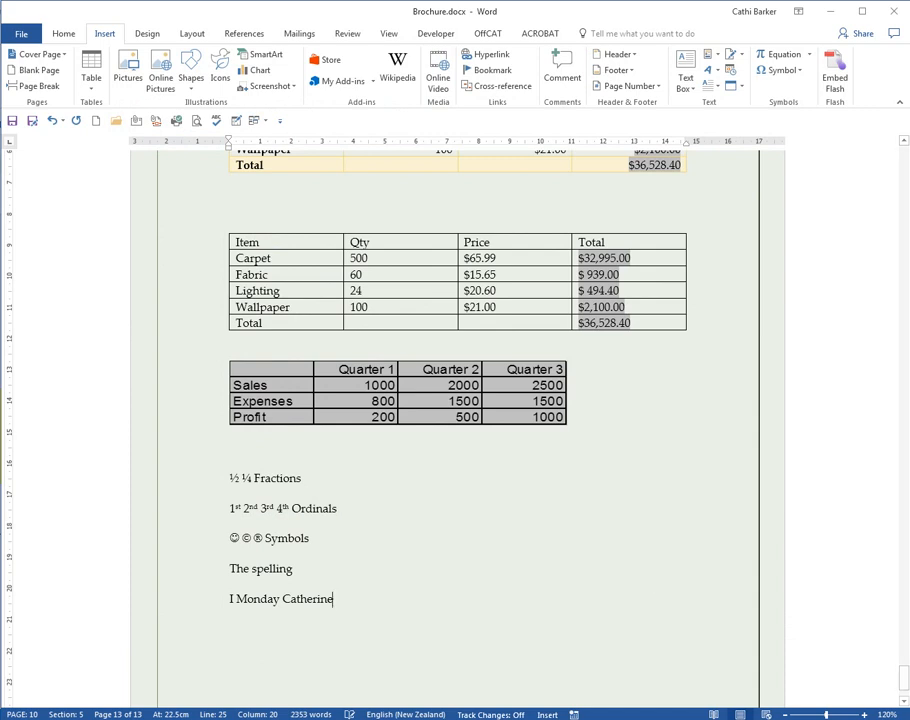
Step: Add separate lines for Tauranga, Software Solutions and a person's full name using their AutoCorrect abbreviations
key("Return")
type("tg")
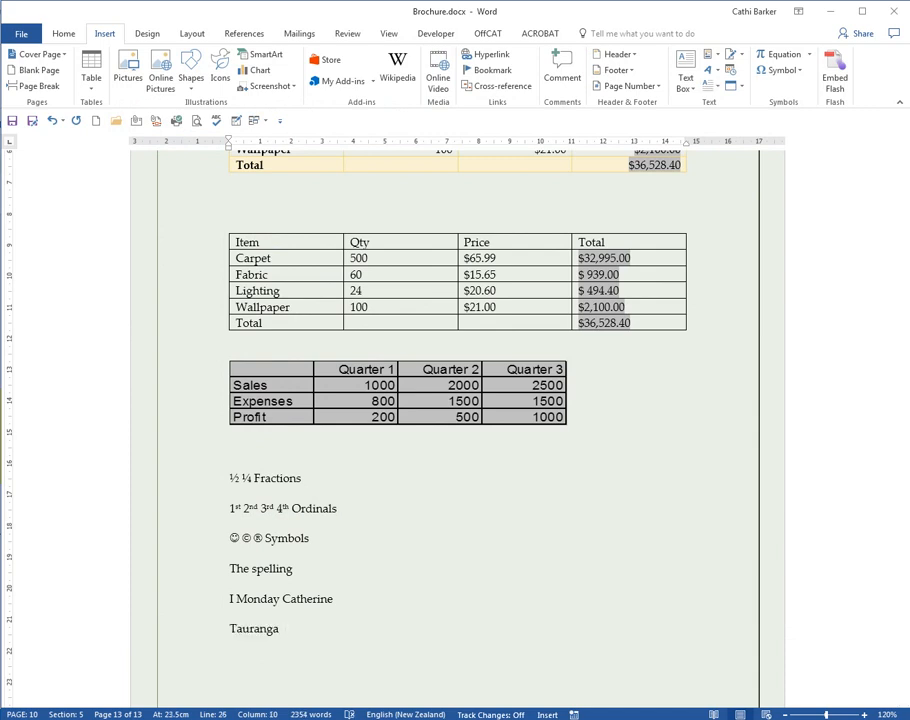
key("Return")
type("so")
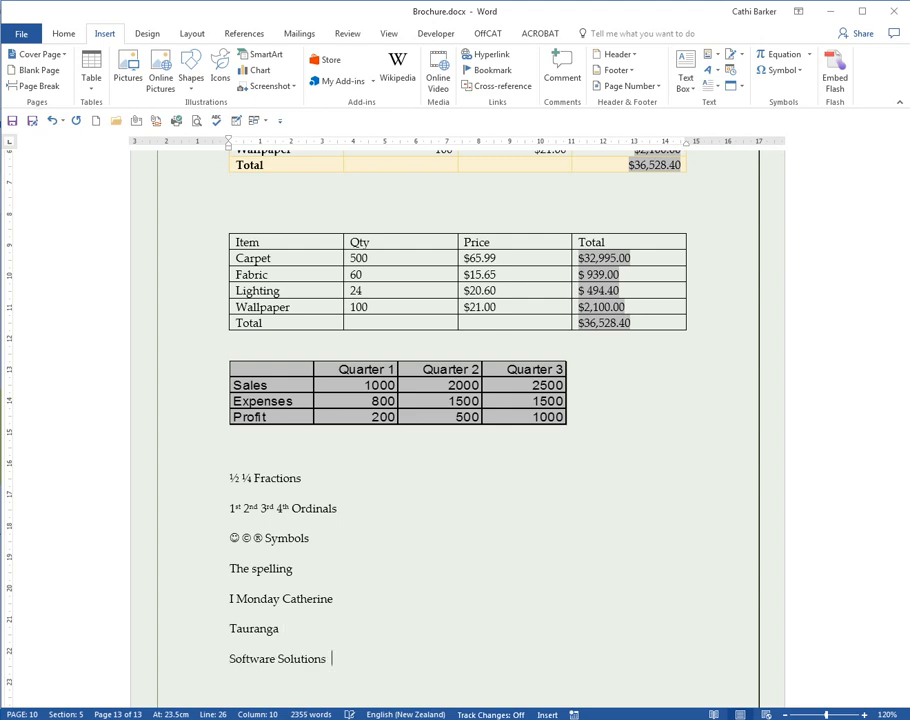
key("Return")
type("cb")
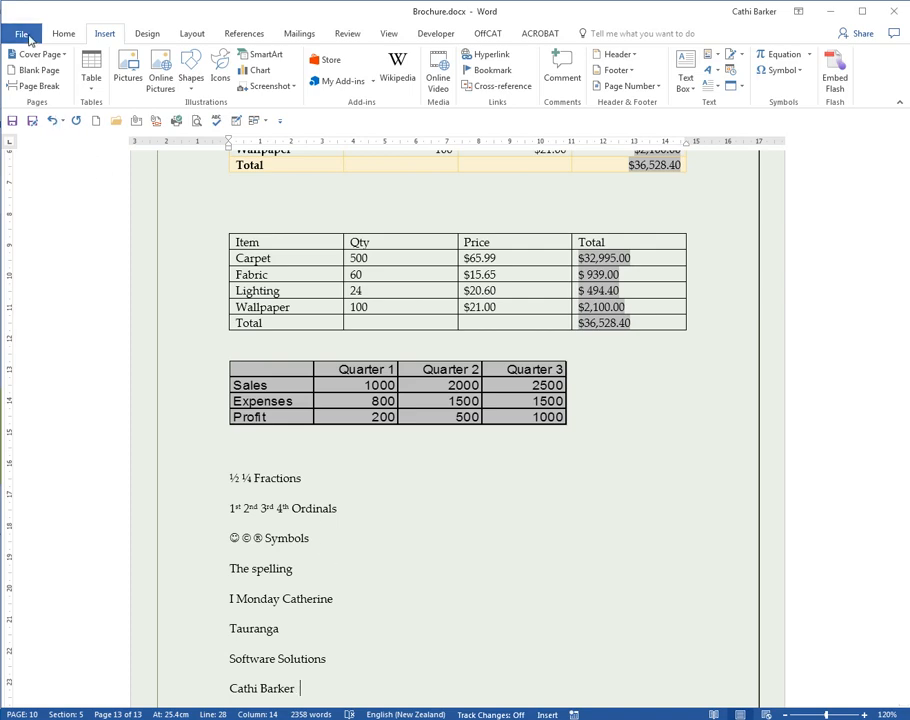
Step: Delete the tga entry from the AutoCorrect replacement list in the proofing options
left_click(30, 37)
left_click(39, 406)
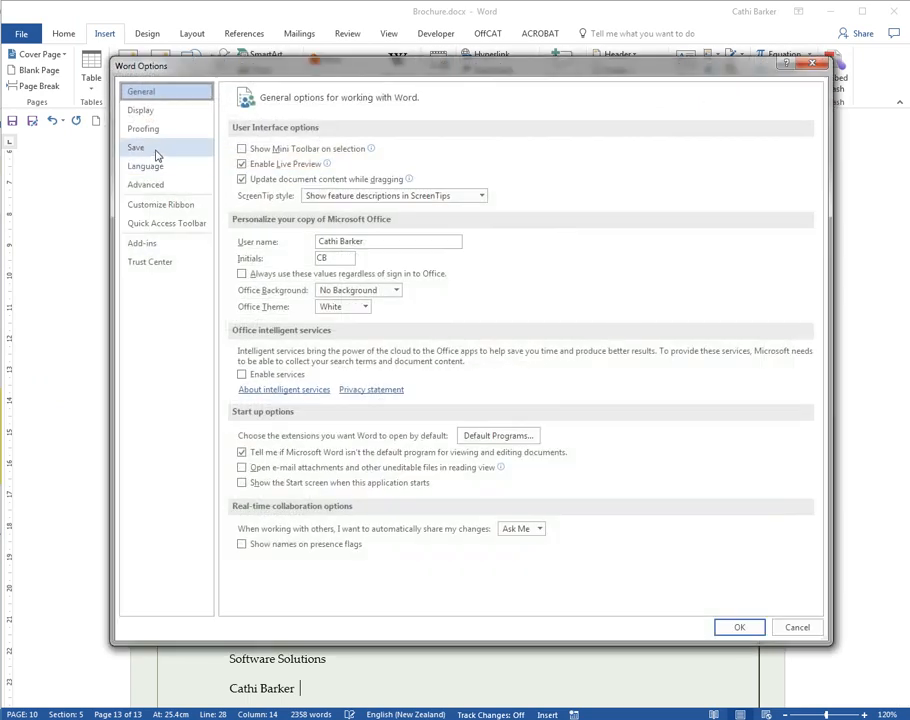
left_click(156, 130)
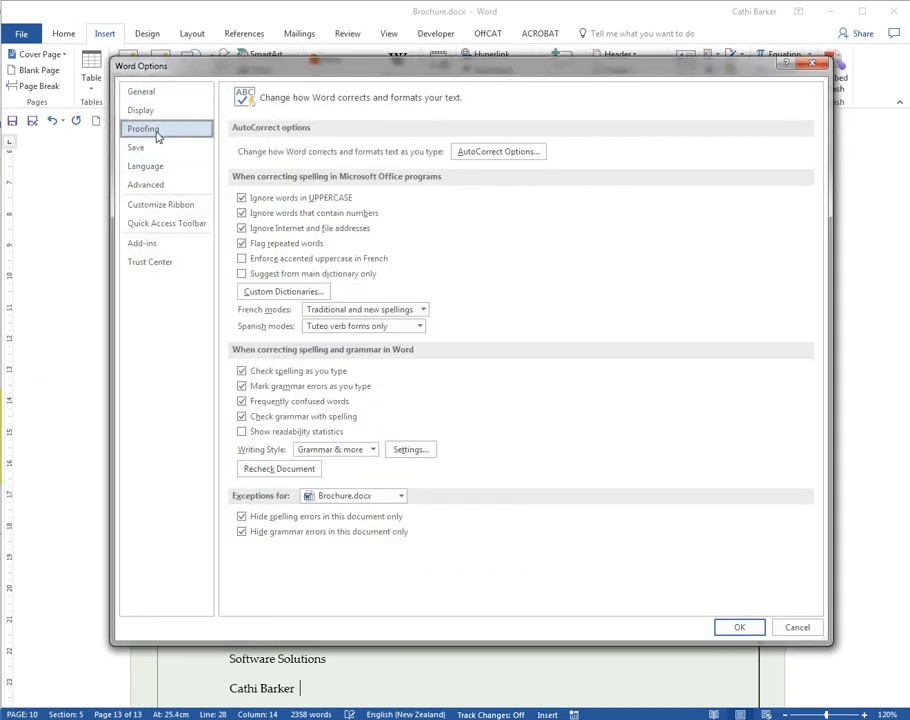
left_click(484, 155)
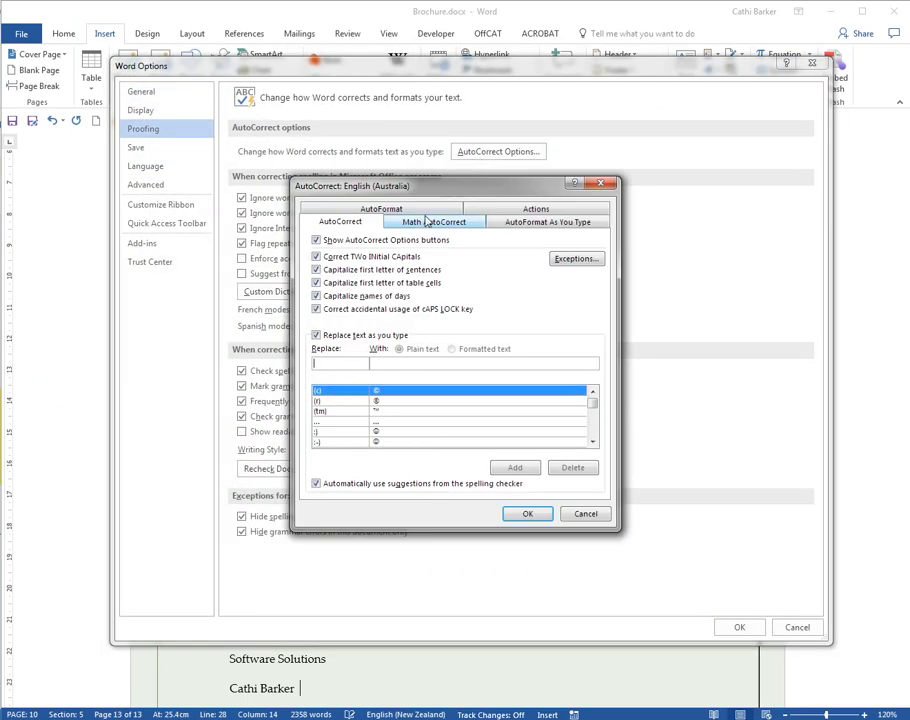
type("tga")
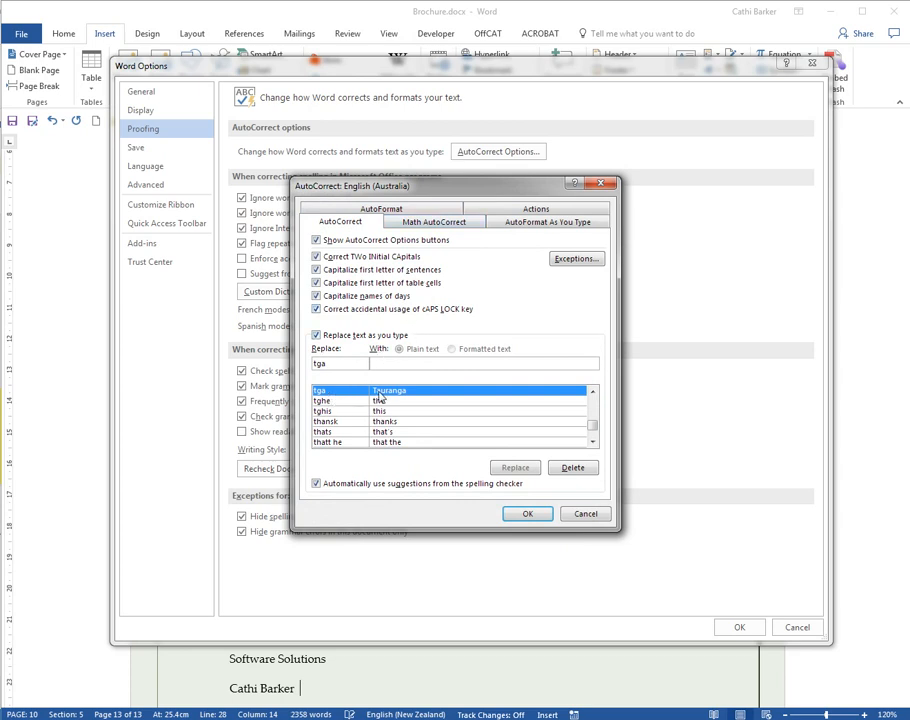
left_click(583, 471)
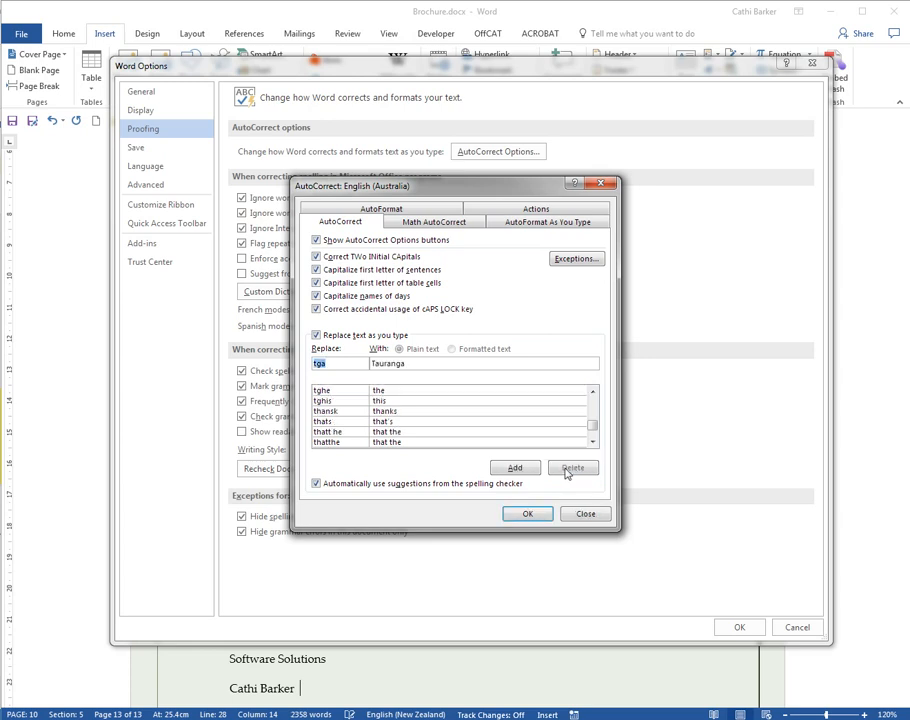
Step: Open the AutoCorrect exceptions and review the First Letter, INitial CAps and Other Corrections lists
left_click(584, 261)
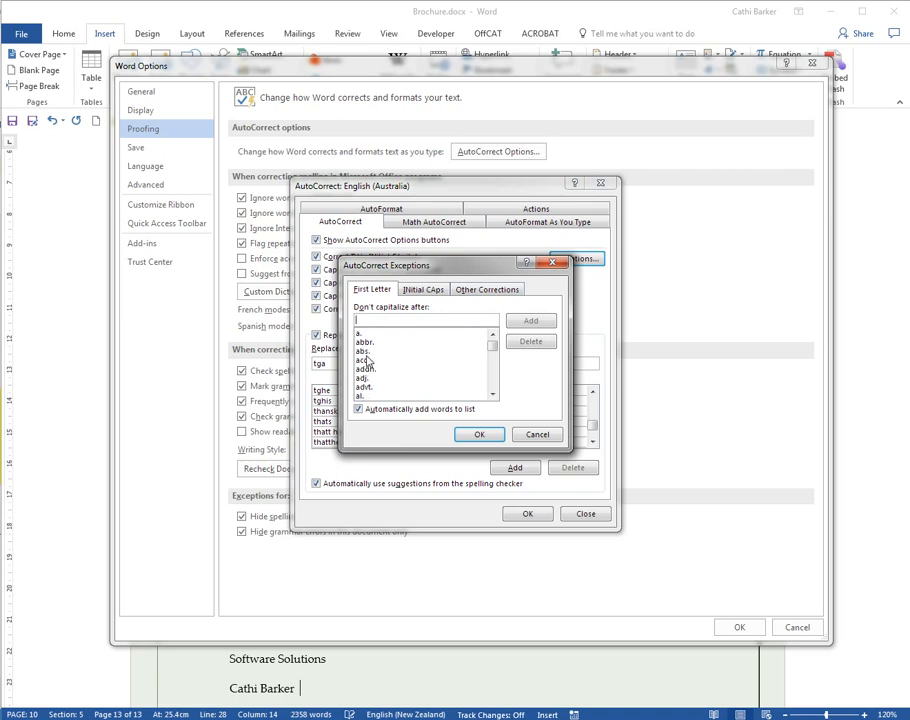
left_click(427, 292)
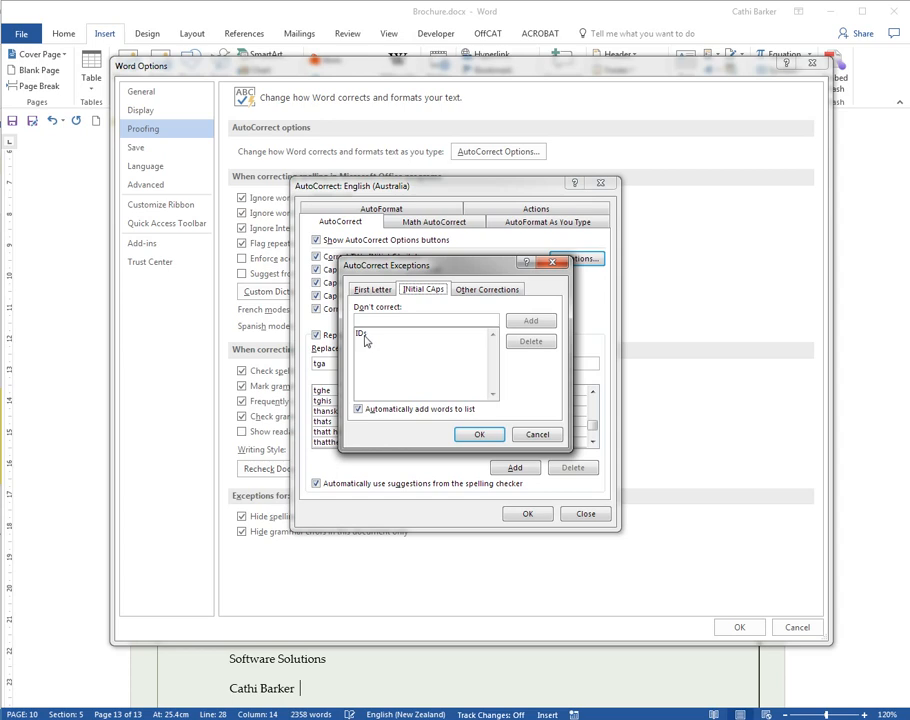
left_click(490, 291)
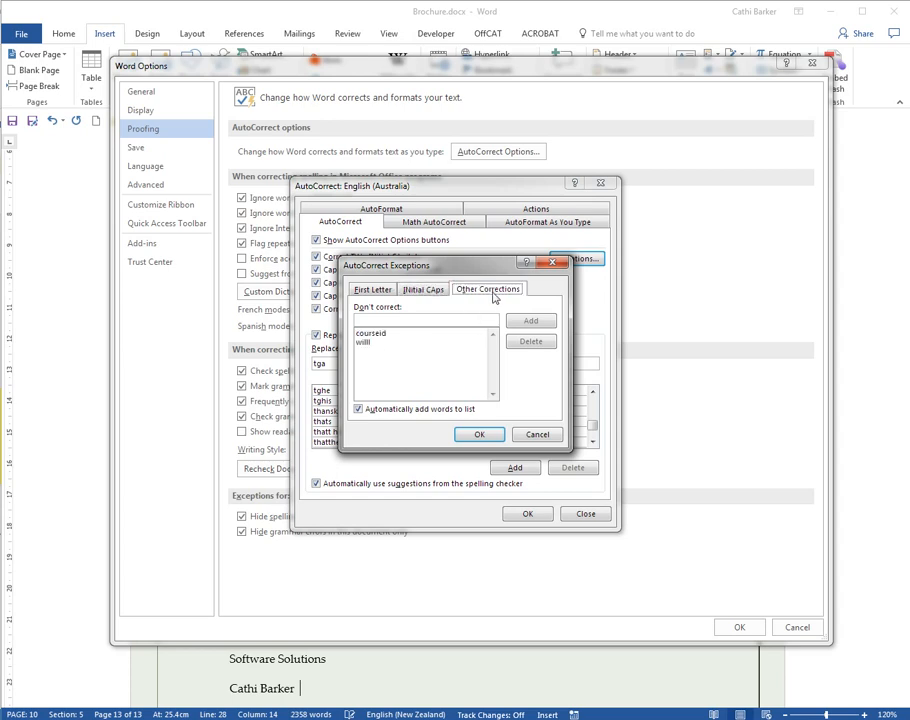
Step: Delete the words courseid and willl from the Other Corrections exceptions
left_click(376, 335)
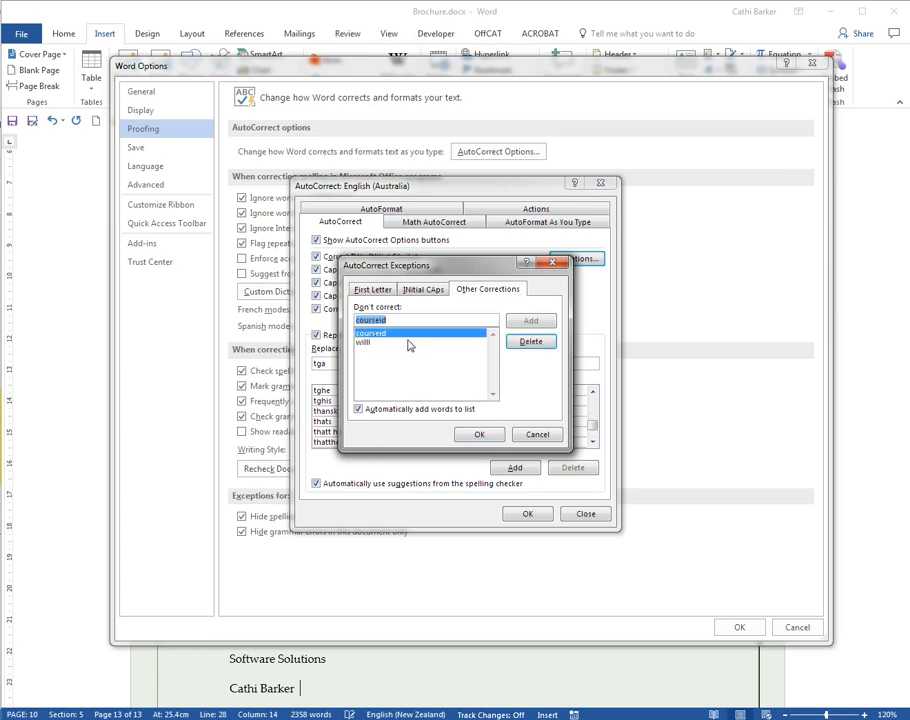
left_click(408, 343)
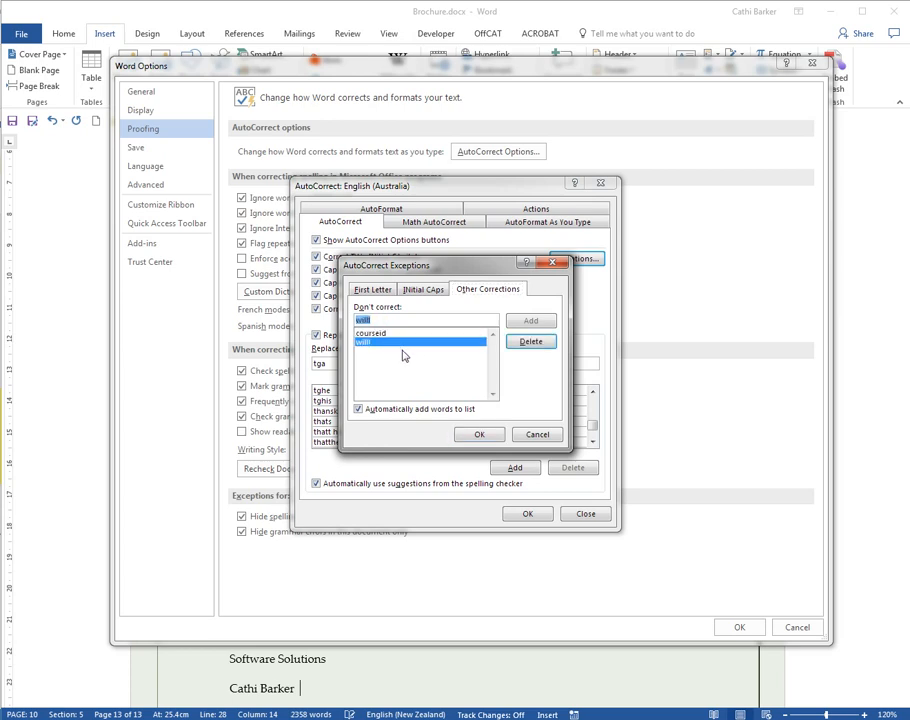
left_click(410, 334)
left_click(531, 341)
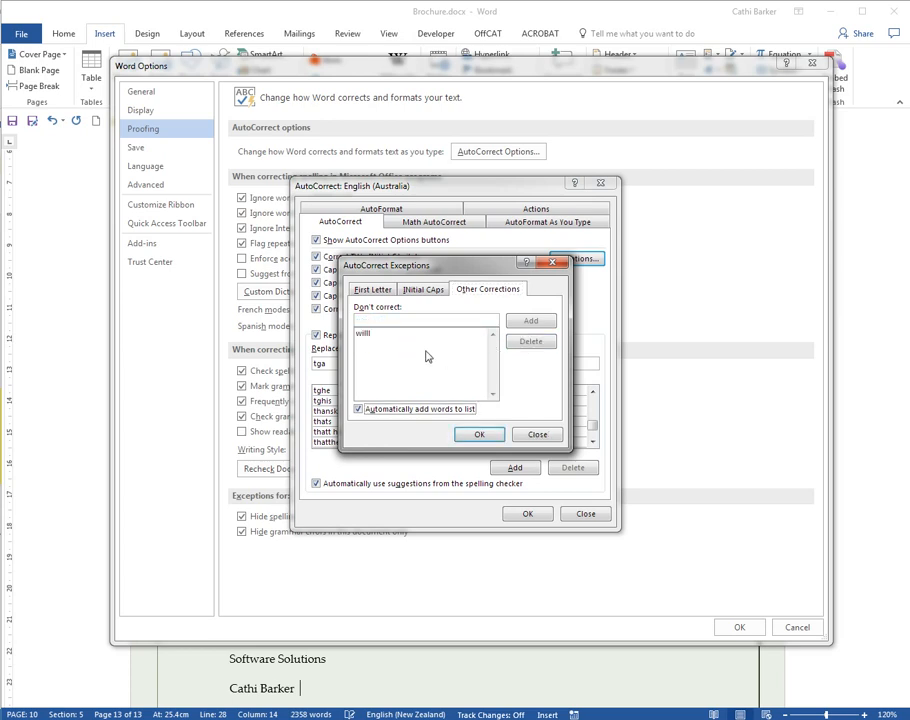
left_click(377, 336)
left_click(530, 341)
Step: Recheck the INitial CAps and First Letter exceptions, and confirm the exceptions, AutoCorrect settings and Word options back to the document
left_click(423, 289)
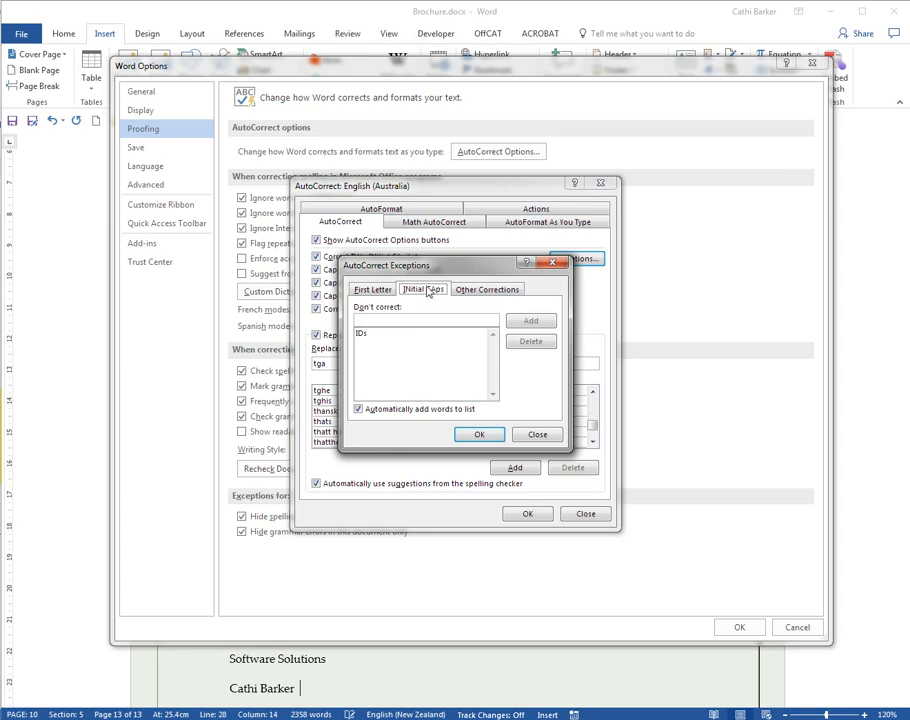
left_click(372, 289)
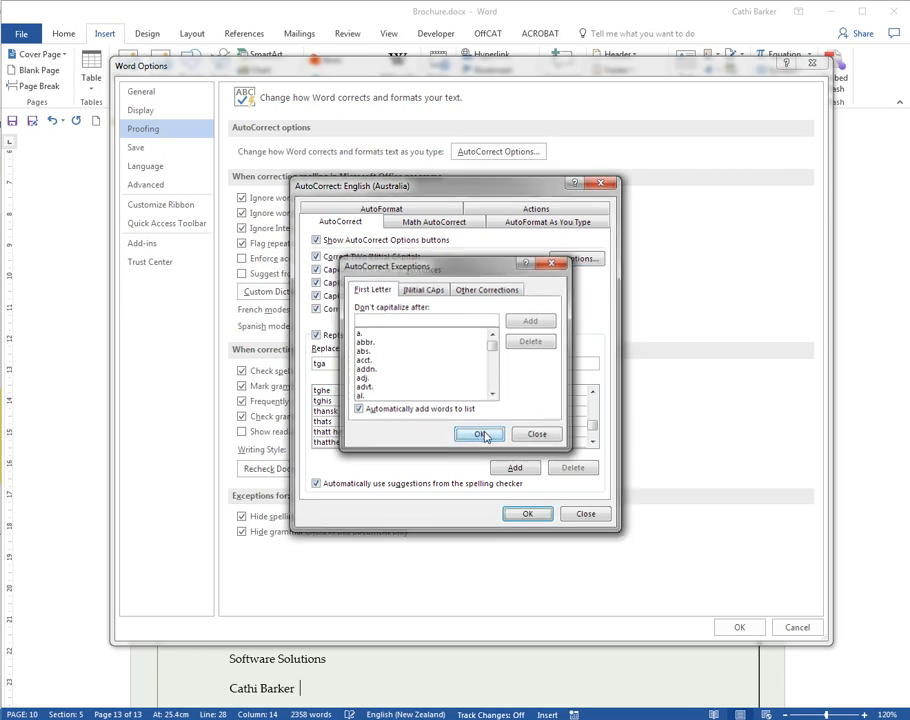
left_click(479, 434)
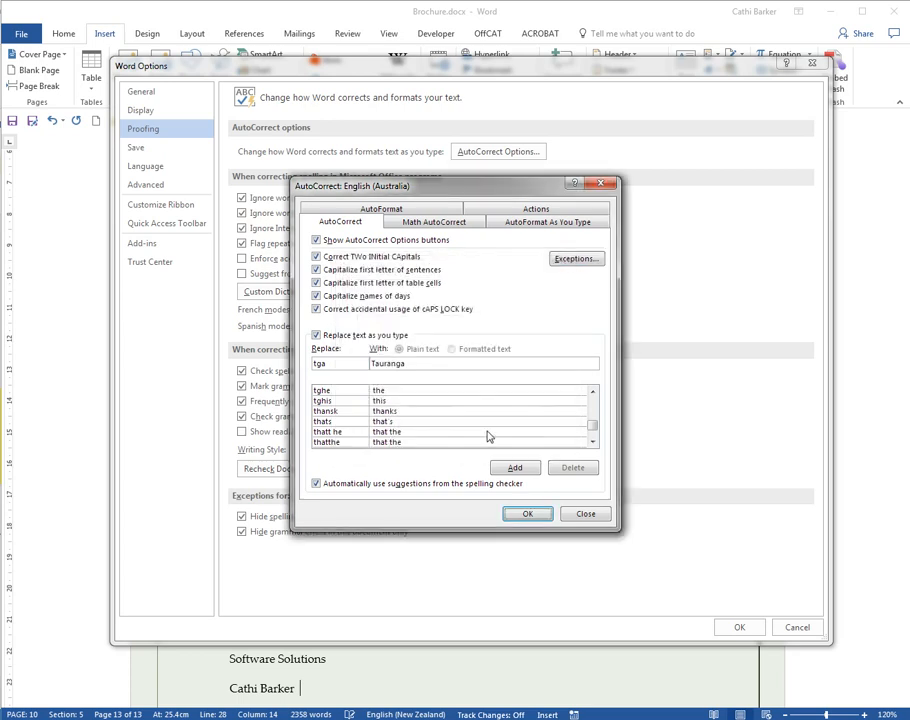
left_click(528, 514)
left_click(733, 630)
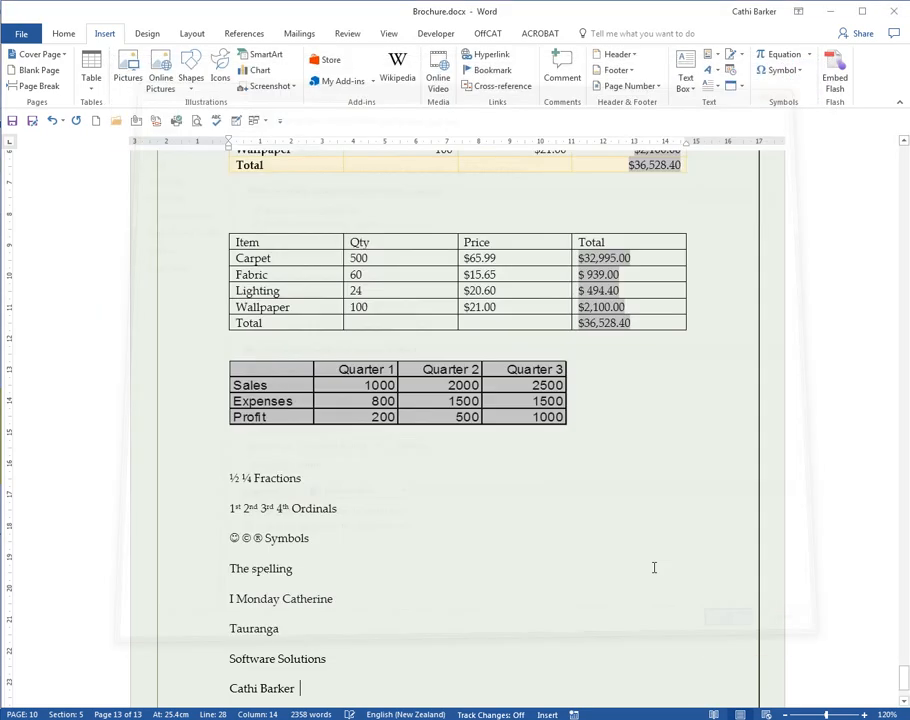